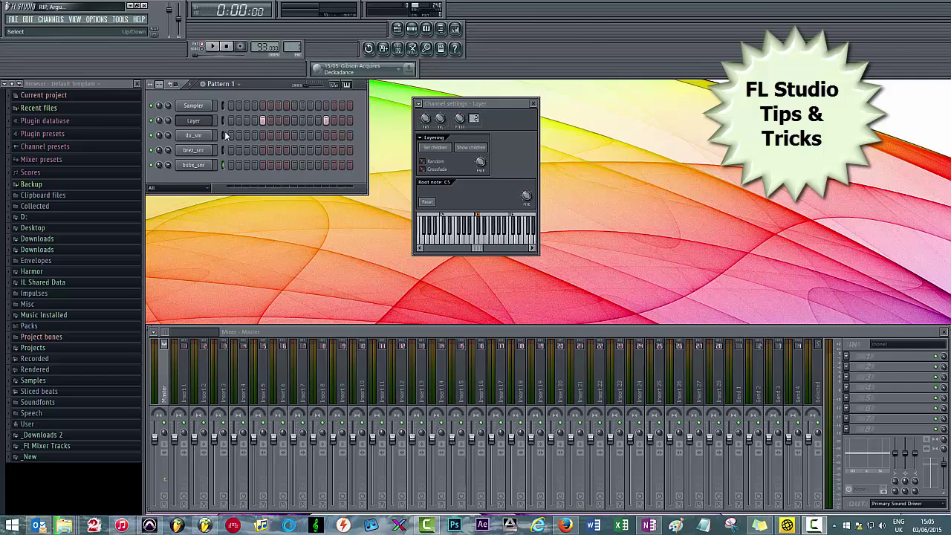
# Audition do_snr, brez_snr and bobx_snr in turn, ending with bobx_snr's settings open.
pyautogui.click(194, 136)
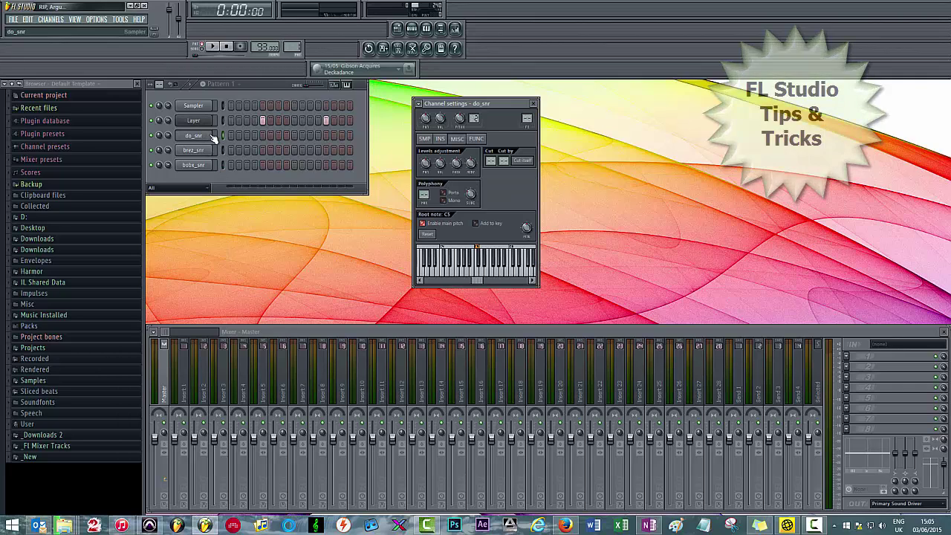
pyautogui.click(474, 267)
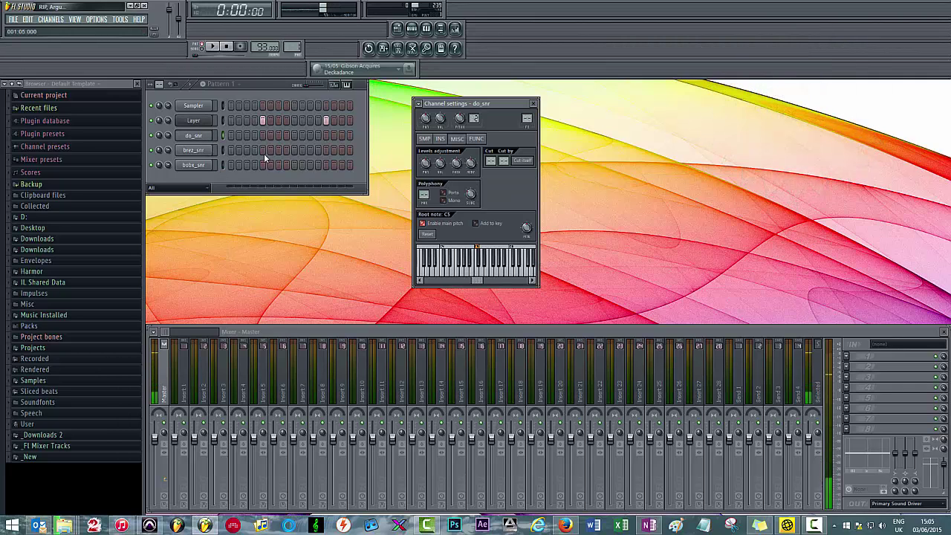
pyautogui.click(194, 150)
pyautogui.click(439, 272)
pyautogui.click(482, 272)
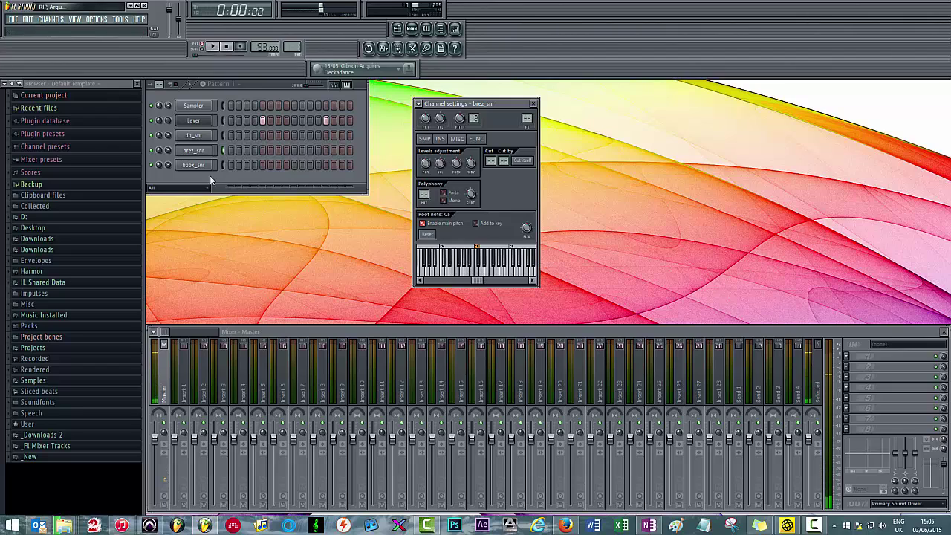
pyautogui.click(195, 165)
pyautogui.click(476, 274)
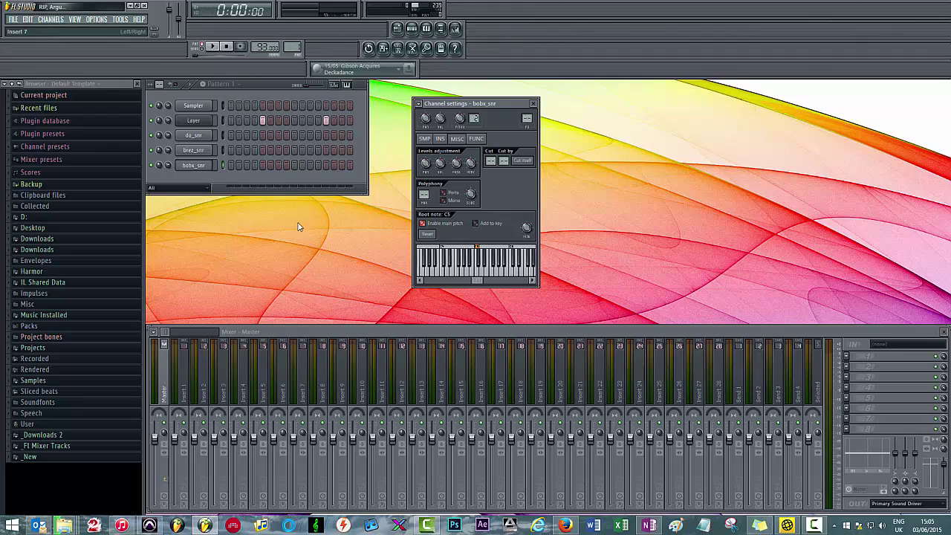
# Delete bobx_snr, brez_snr and do_snr from the rack, then undo the deletions.
pyautogui.click(223, 130)
pyautogui.click(223, 165)
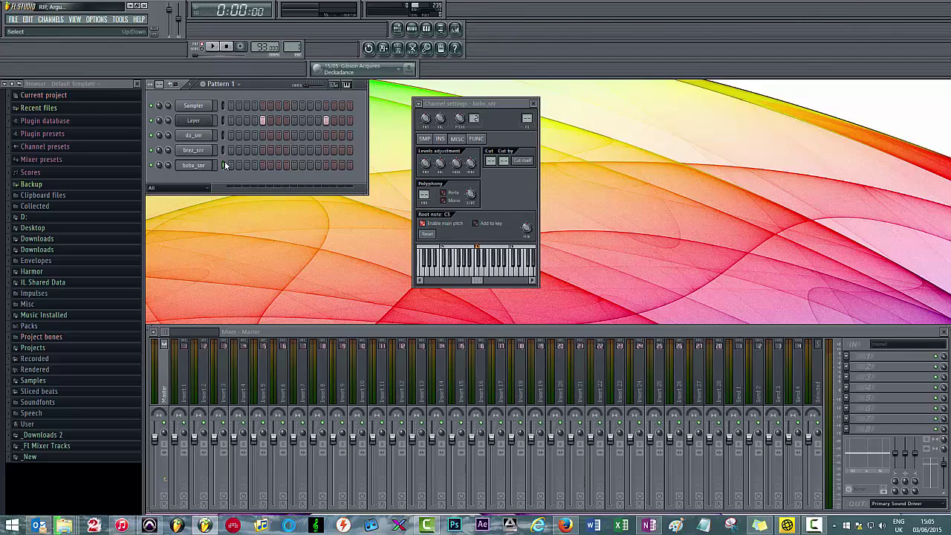
pyautogui.hotkey('alt', 'Delete')
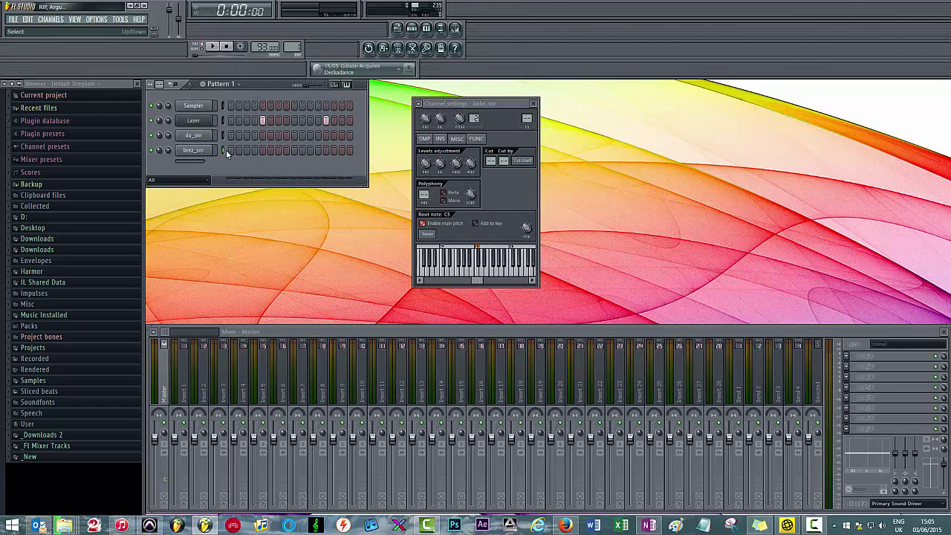
pyautogui.hotkey('alt', 'Delete')
pyautogui.click(223, 135)
pyautogui.hotkey('alt', 'Delete')
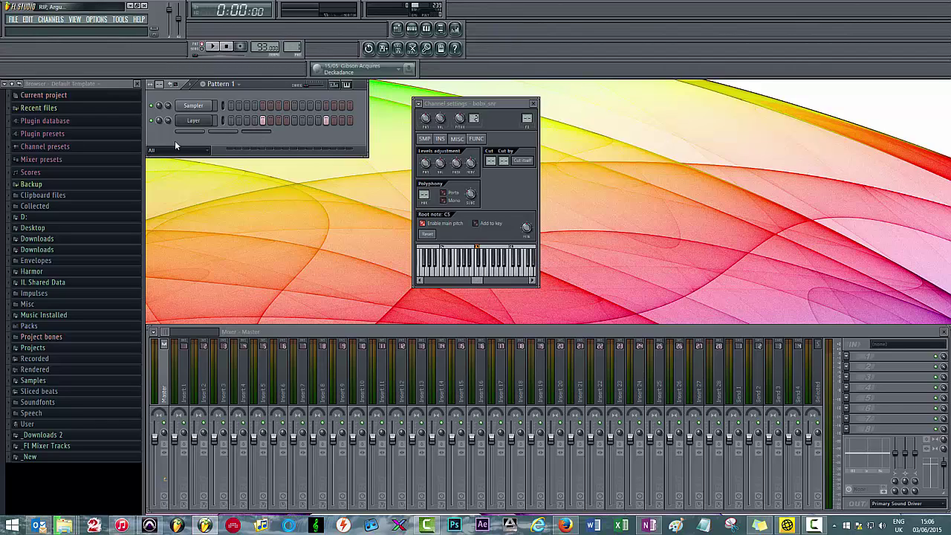
pyautogui.hotkey('ctrl', 'z')
pyautogui.hotkey('ctrl', 'z')
pyautogui.hotkey('ctrl', 'z')
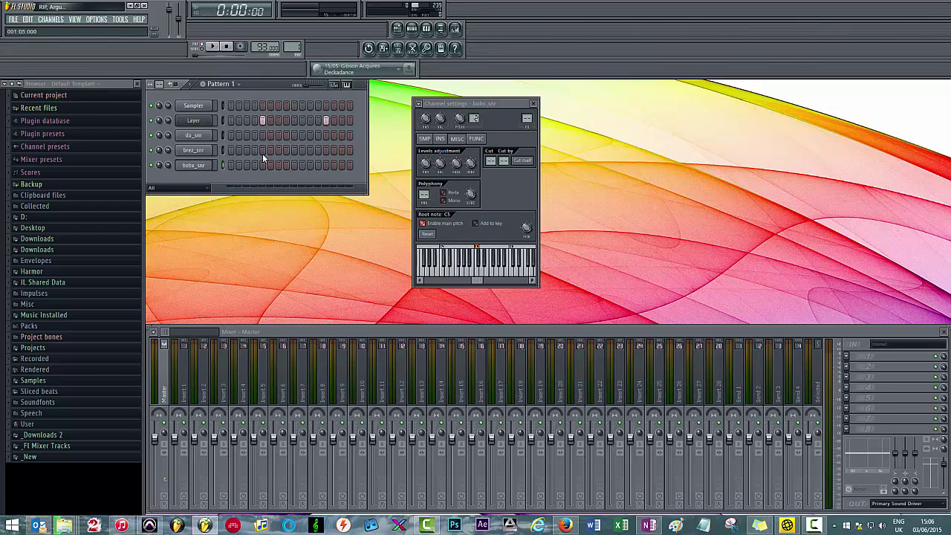
# Open the Layer channel's settings and dismiss the add-channel list unused.
pyautogui.click(195, 121)
pyautogui.click(49, 20)
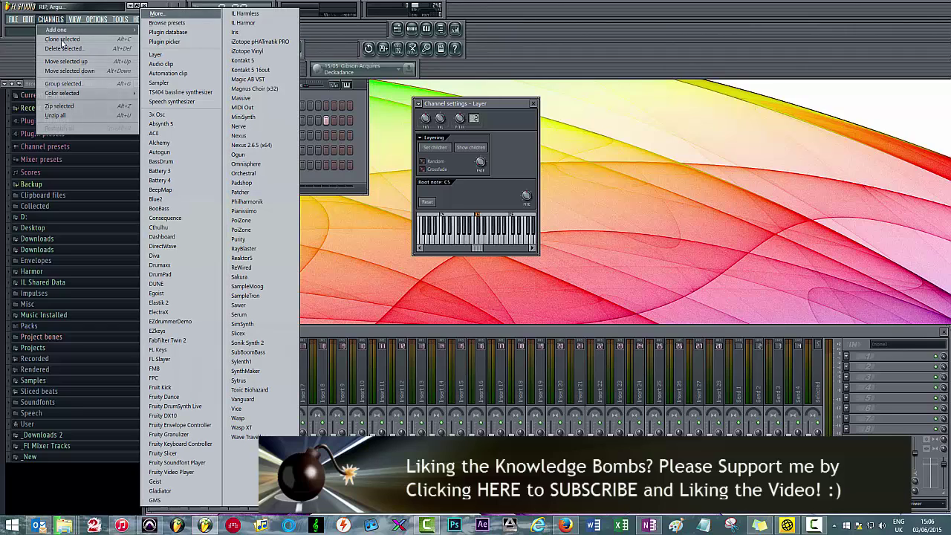
pyautogui.click(341, 185)
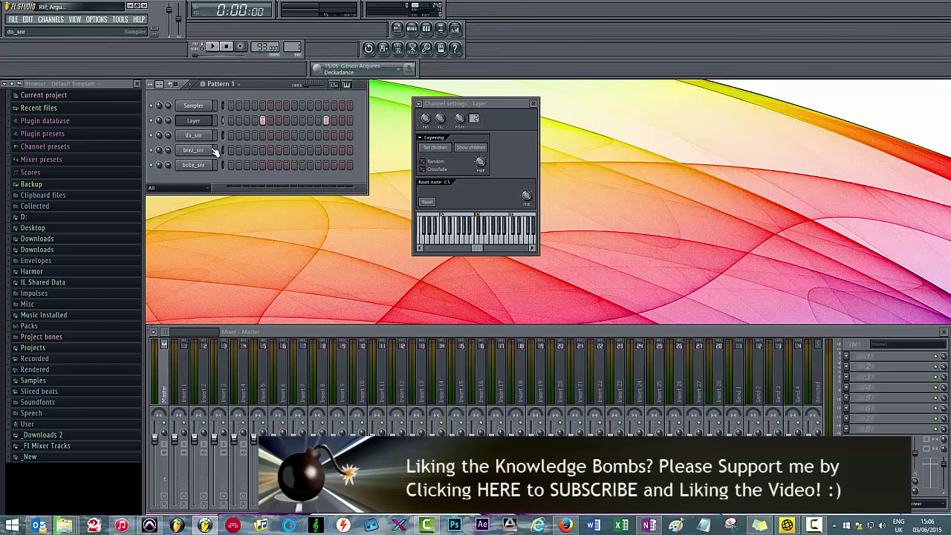
# Clear the stray brez_snr and do_snr hits and nudge the Layer settings window up.
pyautogui.click(325, 150)
pyautogui.click(262, 134)
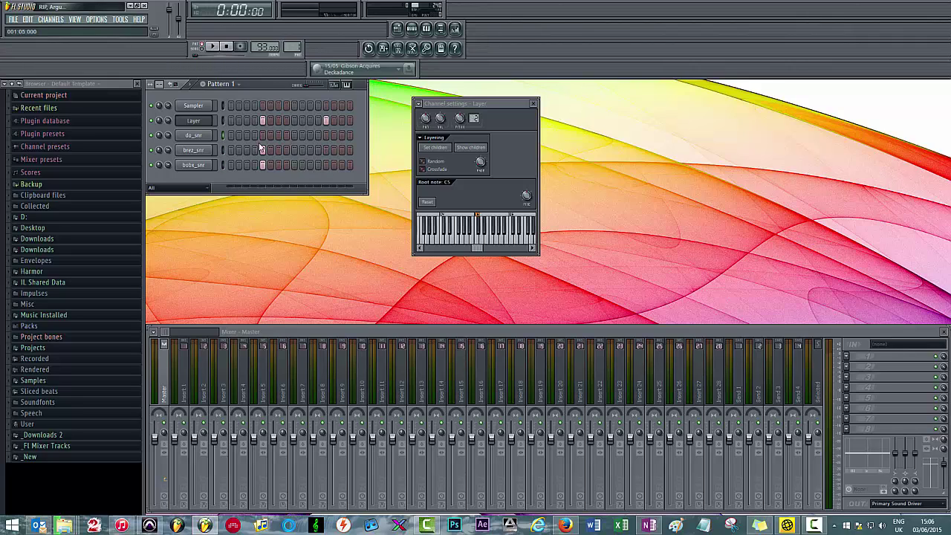
pyautogui.click(196, 121)
pyautogui.click(195, 121)
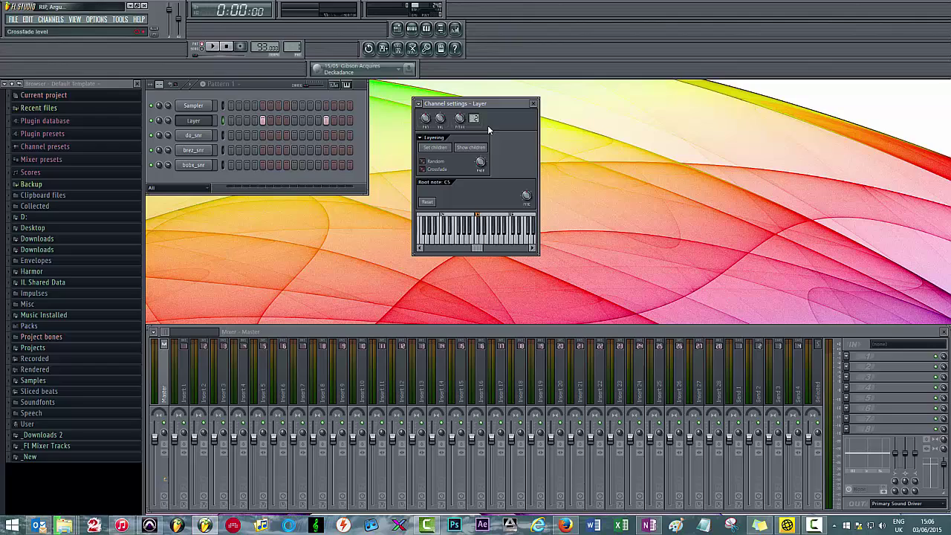
pyautogui.moveTo(469, 105); pyautogui.dragTo(472, 98)
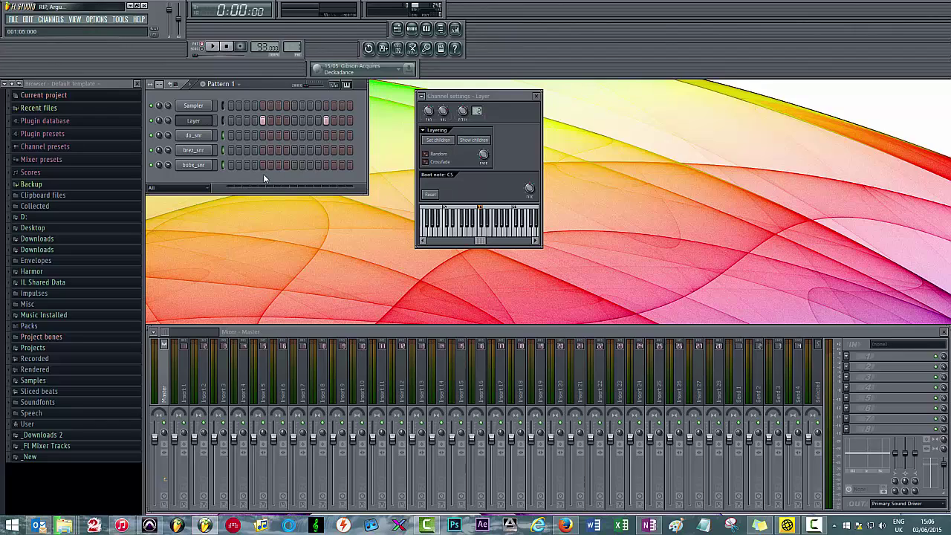
# Clear both Layer steps and program two hits on each snare row, playing the pattern back.
pyautogui.click(262, 121)
pyautogui.click(326, 121)
pyautogui.click(262, 136)
pyautogui.click(326, 135)
pyautogui.press('space')
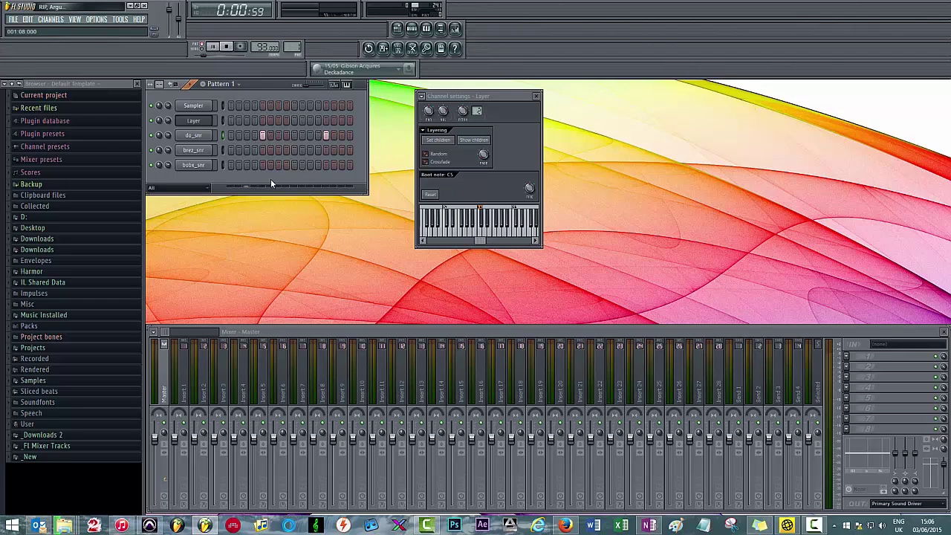
pyautogui.click(261, 150)
pyautogui.click(326, 150)
pyautogui.click(262, 165)
pyautogui.click(326, 165)
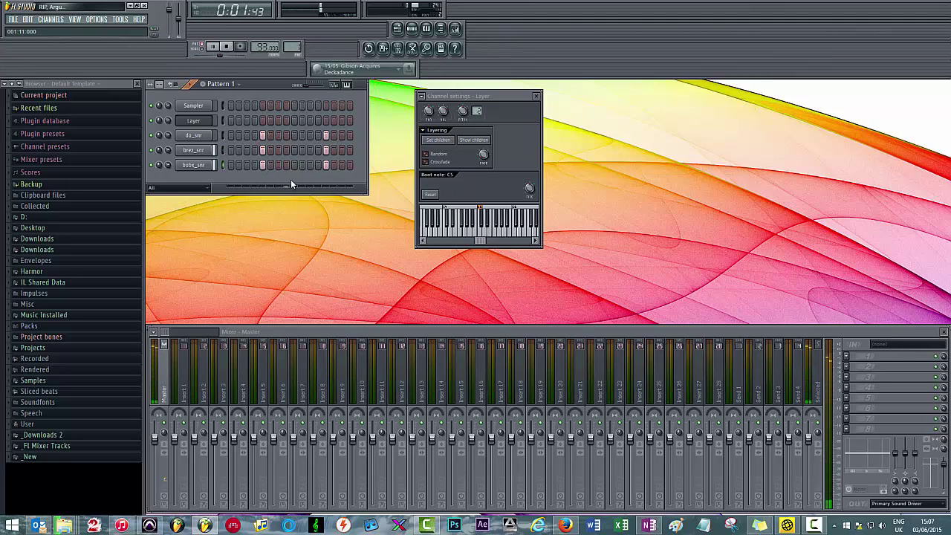
pyautogui.press('space')
# Erase the snare-row hits and place the two hits on the Layer row instead.
pyautogui.rightClick(262, 150)
pyautogui.rightClick(264, 135)
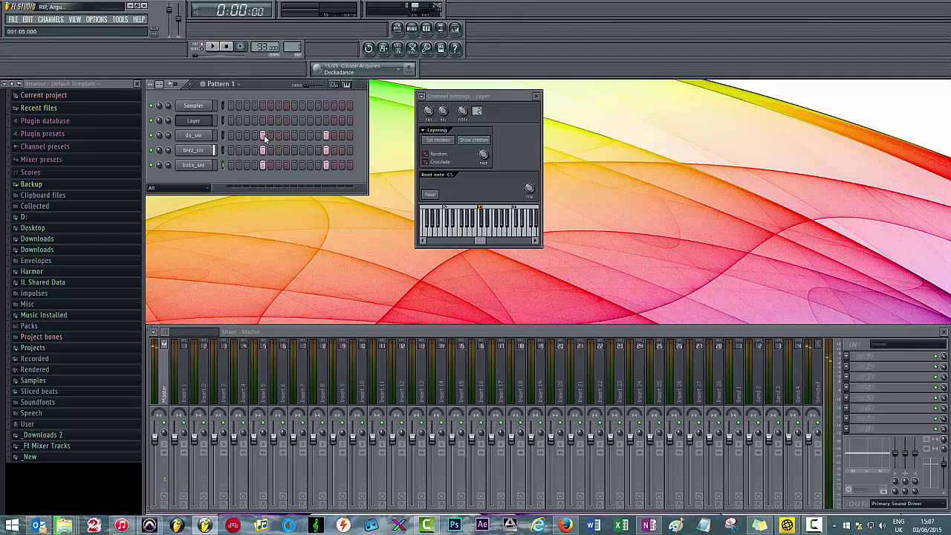
pyautogui.rightClick(261, 165)
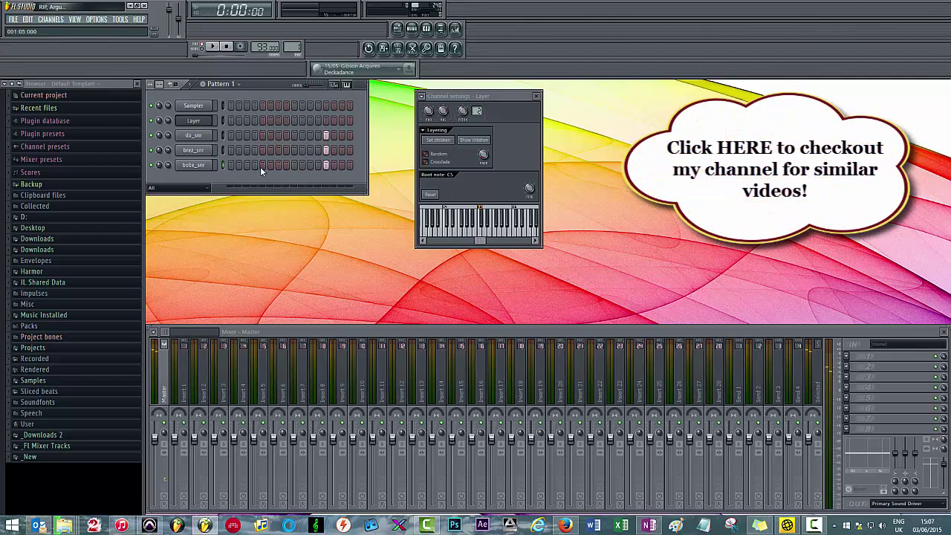
pyautogui.rightClick(326, 165)
pyautogui.rightClick(326, 135)
pyautogui.click(262, 121)
pyautogui.click(326, 121)
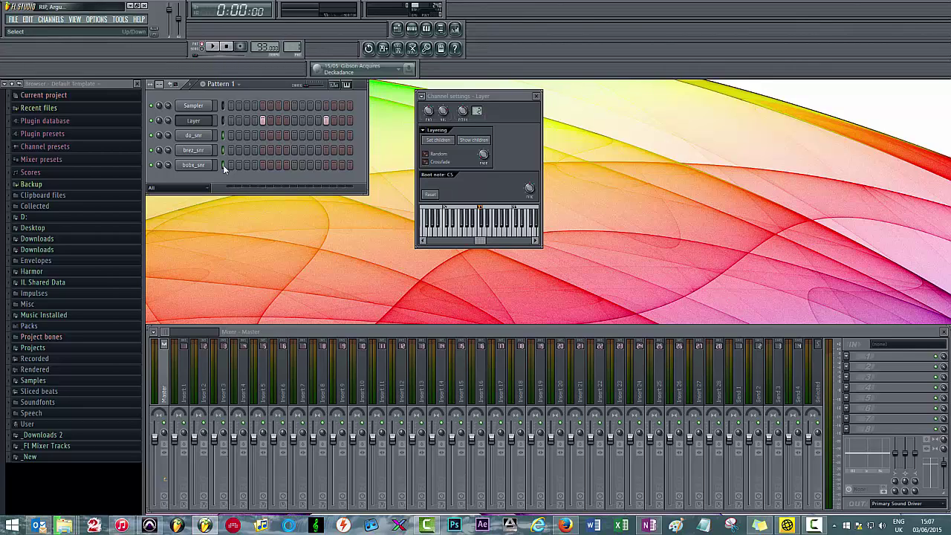
pyautogui.hotkey('alt', 'Delete')
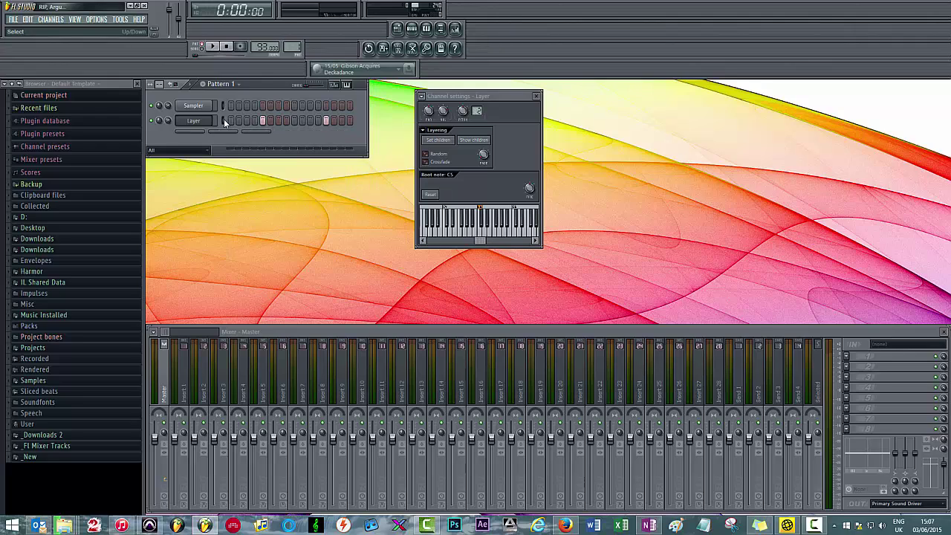
pyautogui.hotkey('ctrl', 'z')
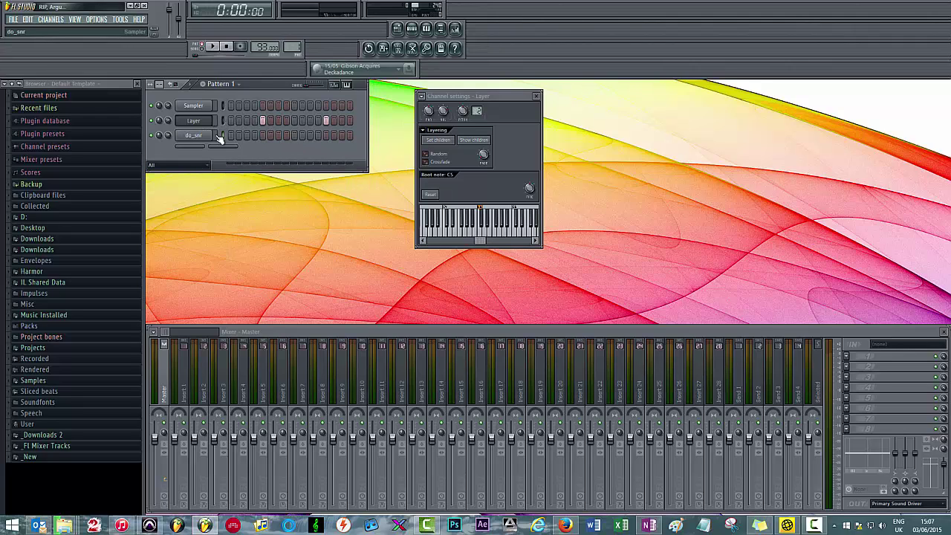
pyautogui.hotkey('ctrl', 'z')
pyautogui.hotkey('ctrl', 'z')
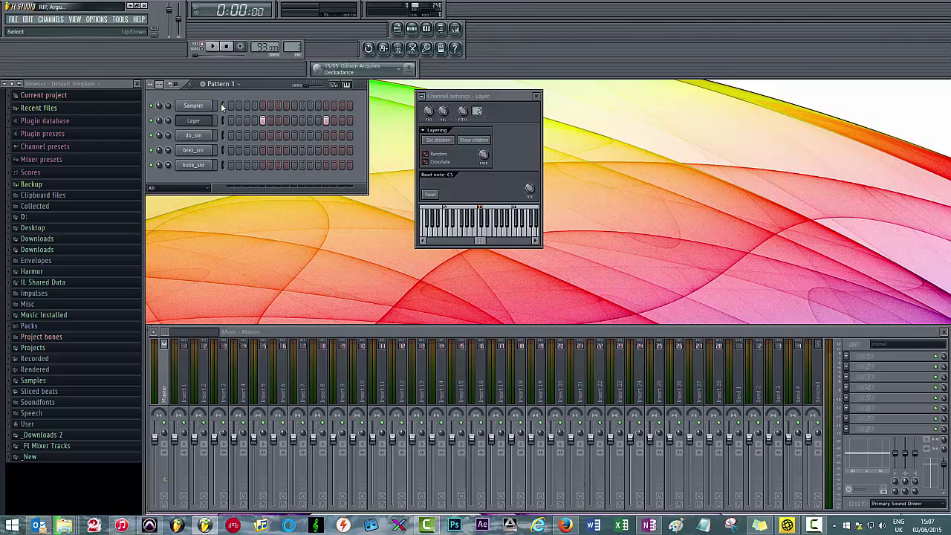
pyautogui.hotkey('alt', 'Delete')
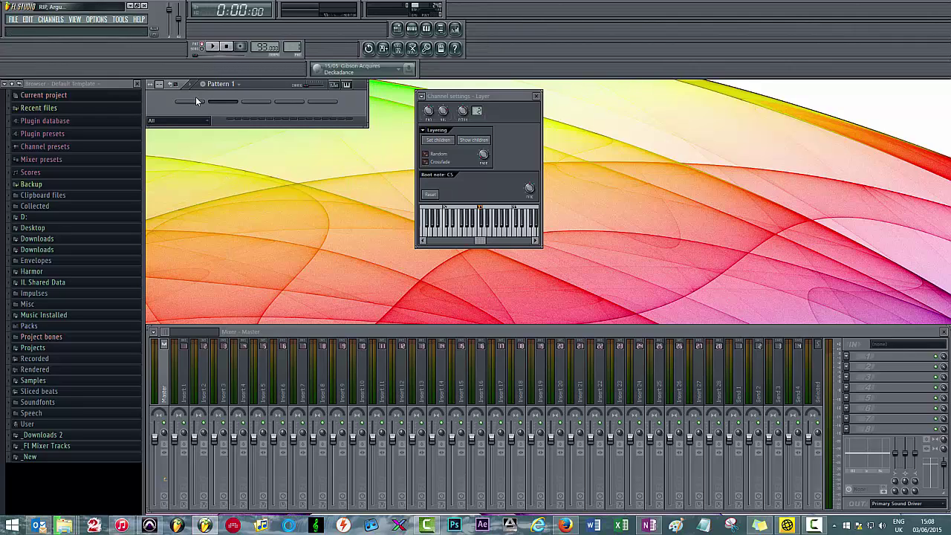
pyautogui.hotkey('ctrl', 'z')
pyautogui.hotkey('ctrl', 'z')
pyautogui.hotkey('ctrl', 'z')
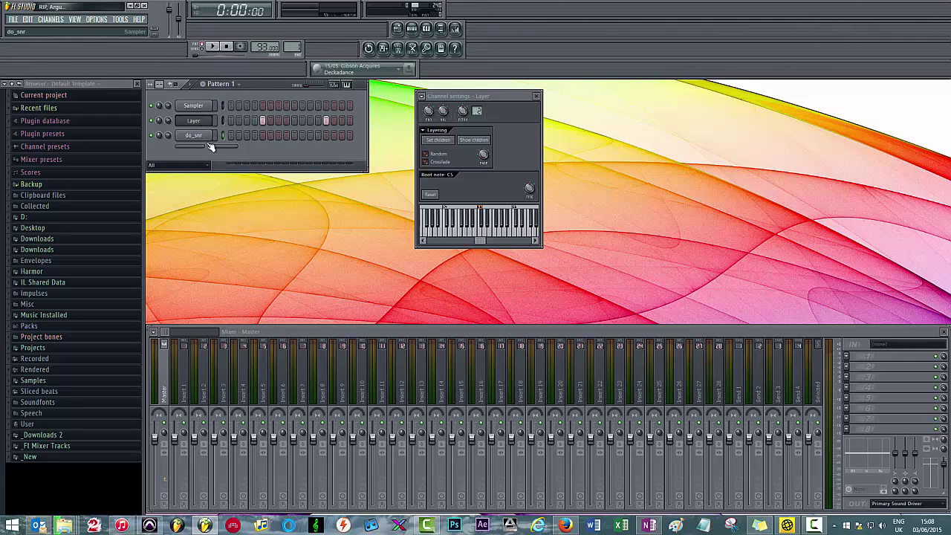
pyautogui.hotkey('ctrl', 'z')
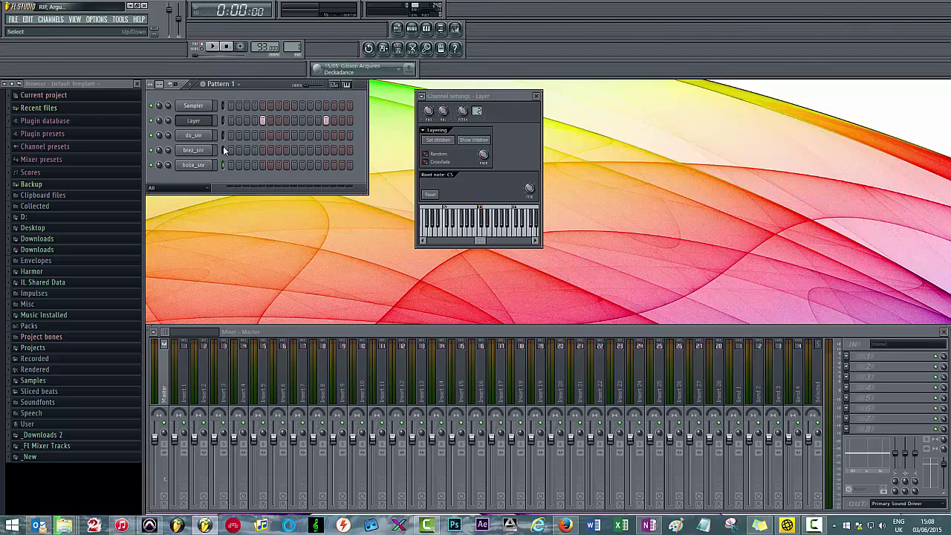
pyautogui.hotkey('alt', 'Delete')
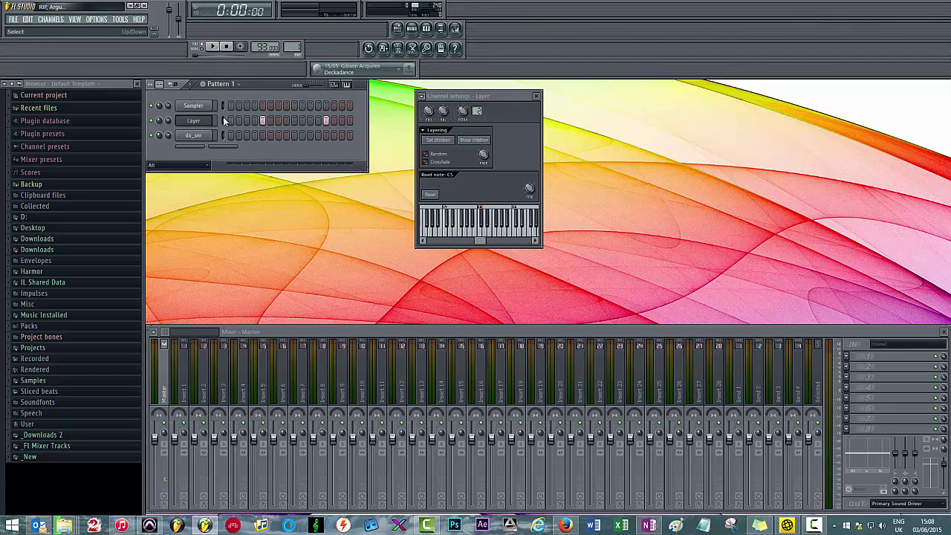
pyautogui.hotkey('ctrl', 'z')
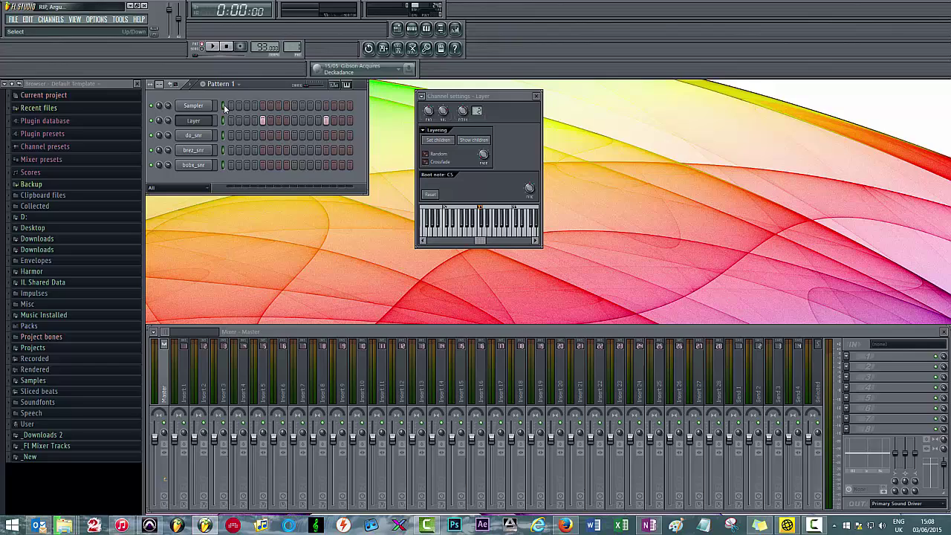